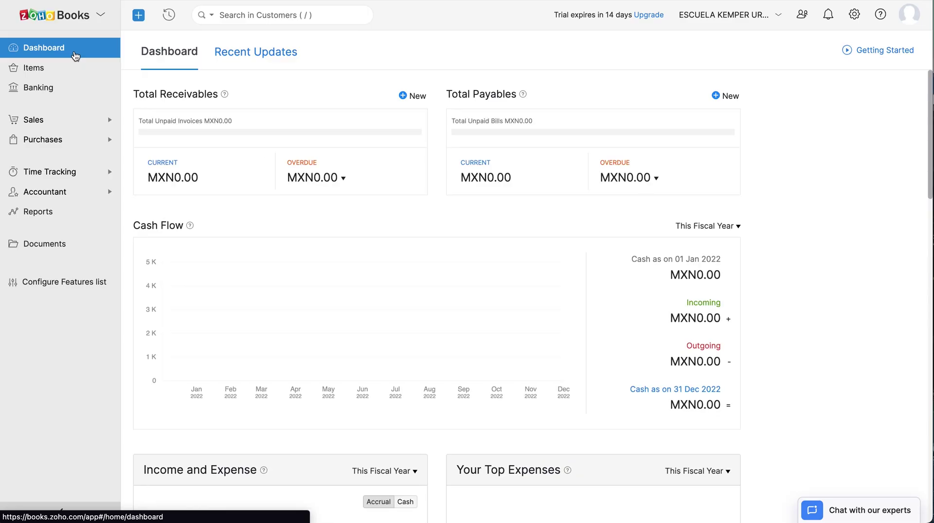
- Start a new bill from Purchases > Bills and select the existing vendor
left_click(75, 146)
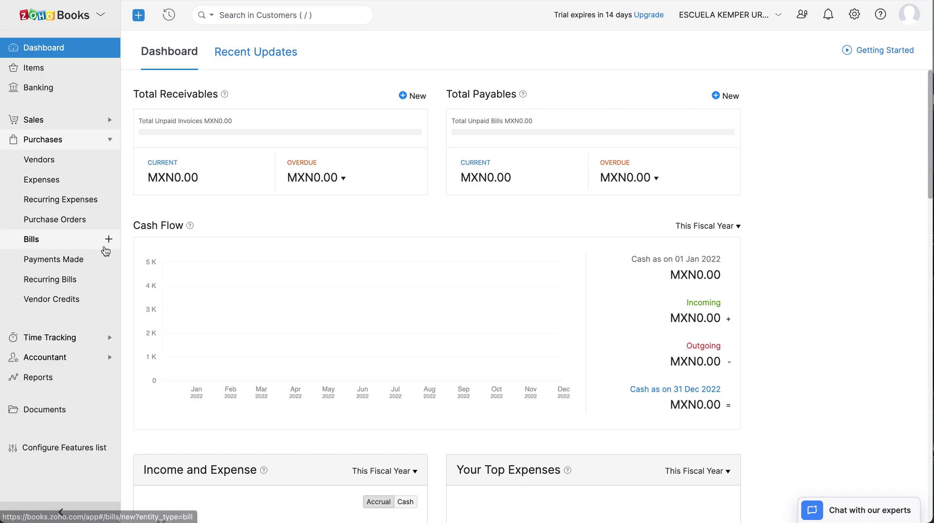
left_click(73, 244)
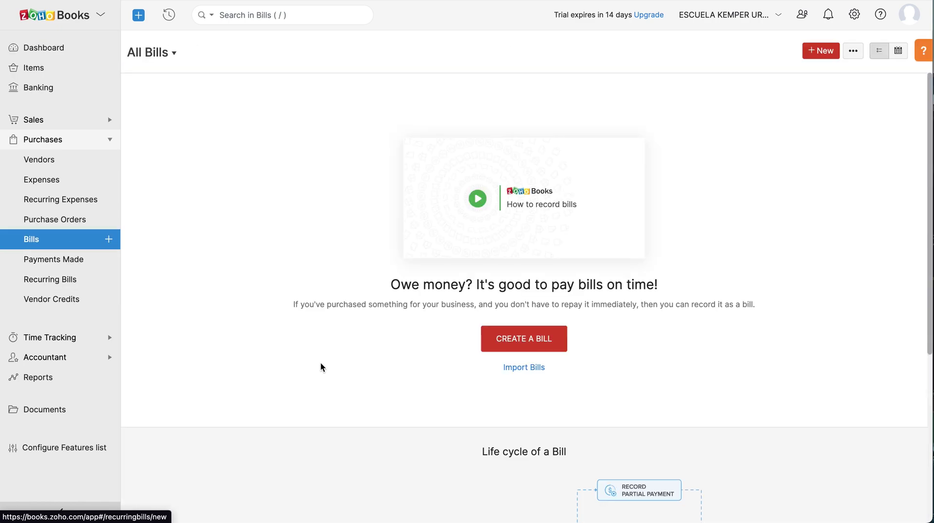
left_click(553, 350)
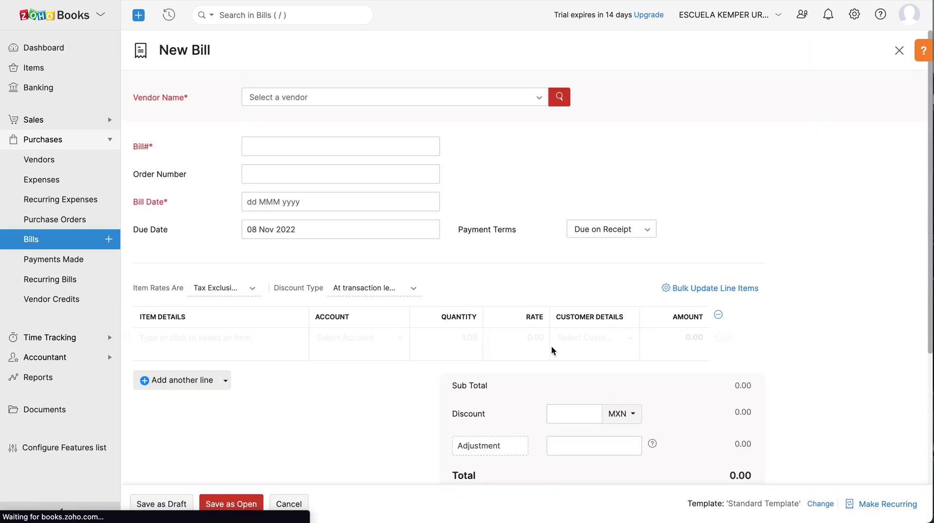
left_click(539, 98)
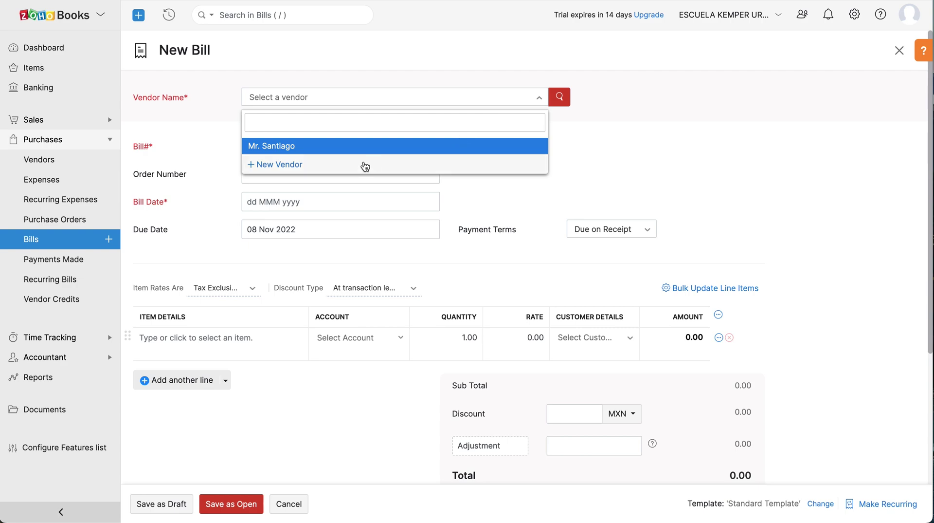
left_click(317, 146)
- Enter bill number 0001 and order number 01
left_click(296, 168)
type("0001")
left_click(286, 197)
type("01")
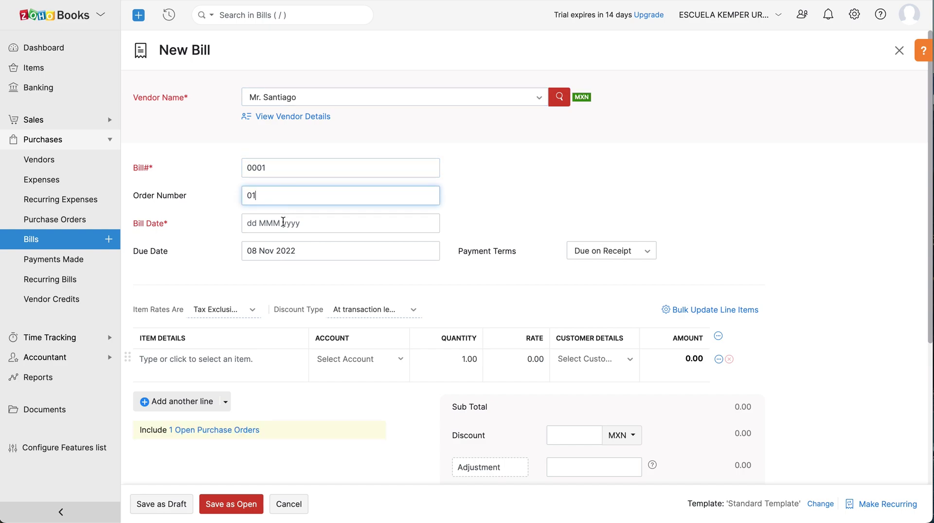
- Set bill date 08 Nov 2022, due date 22 Nov 2022, and Net 60 payment terms
left_click(283, 223)
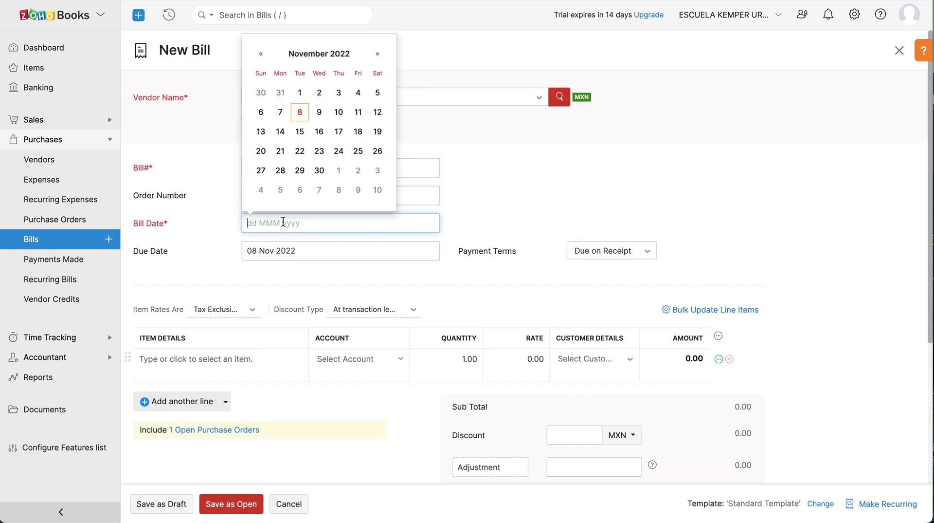
left_click(300, 112)
left_click(278, 251)
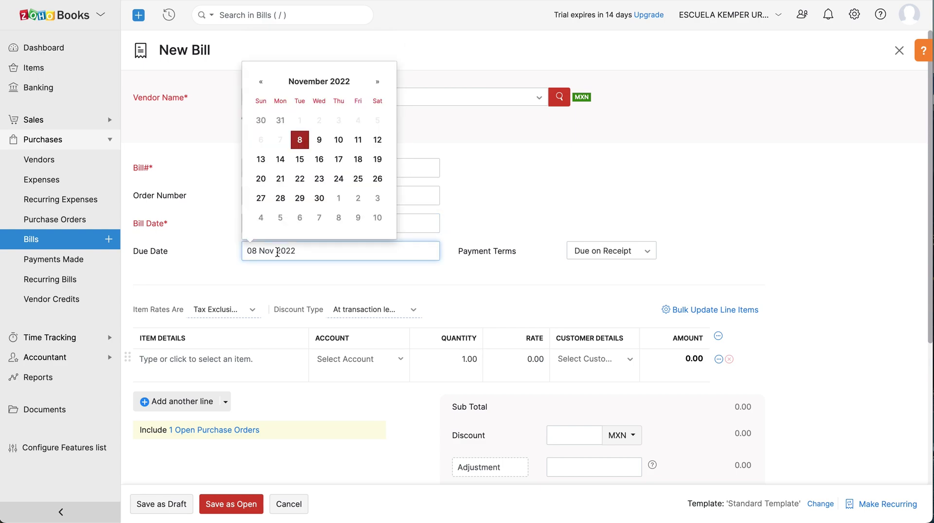
left_click(300, 178)
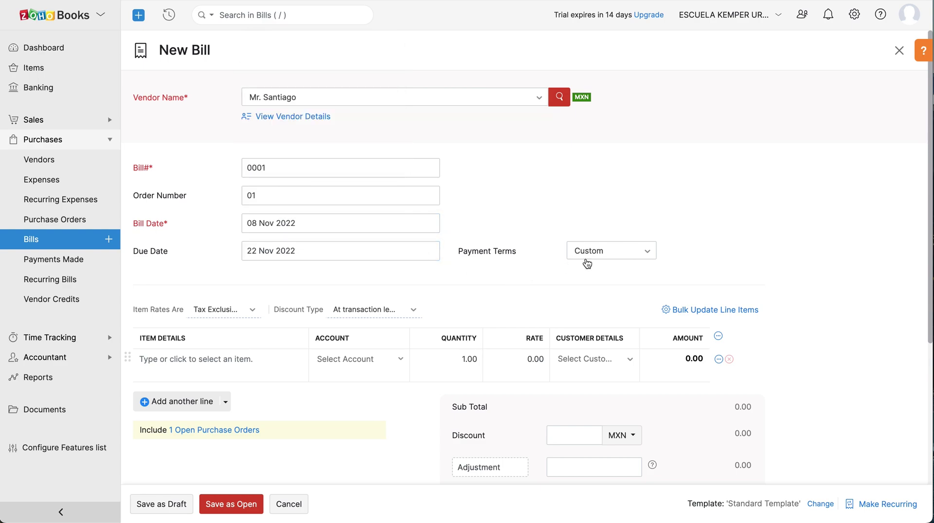
left_click(606, 259)
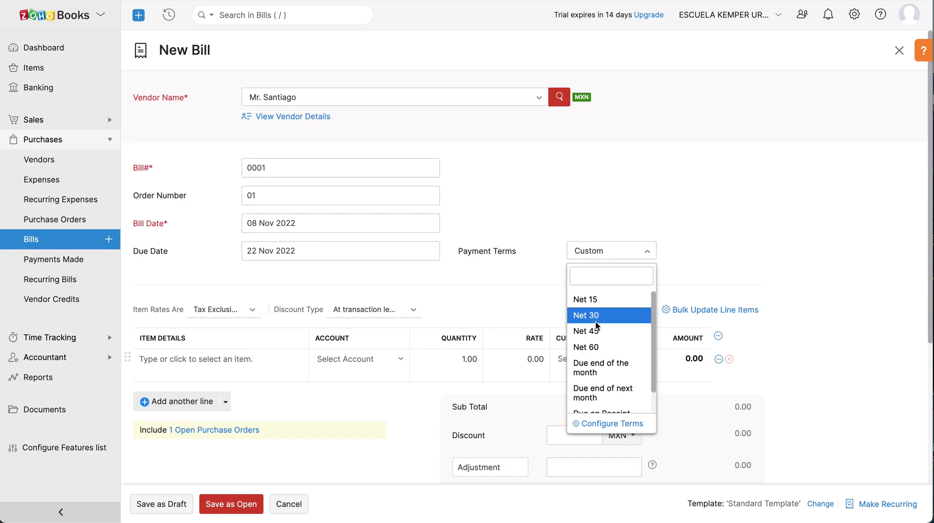
left_click(593, 346)
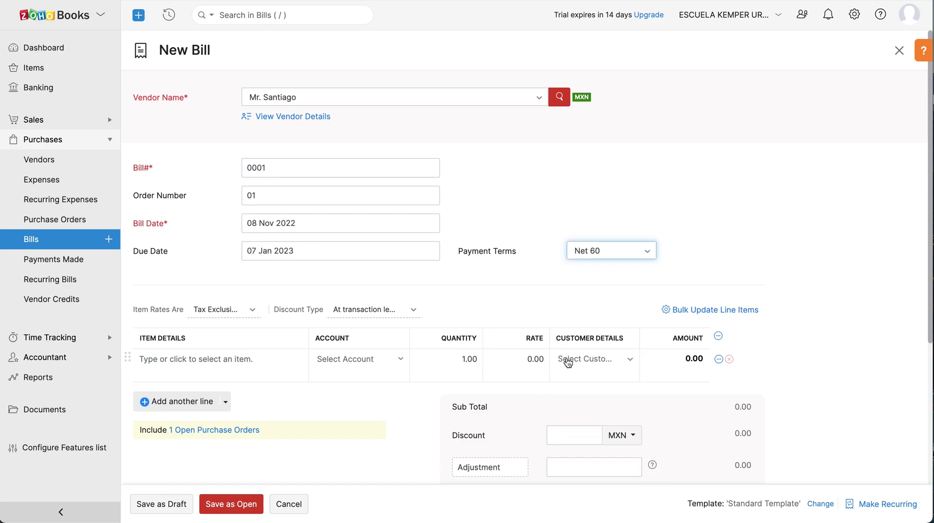
- Add the Laptop item line at 150,000 and paste a note into the Notes box
left_click(233, 362)
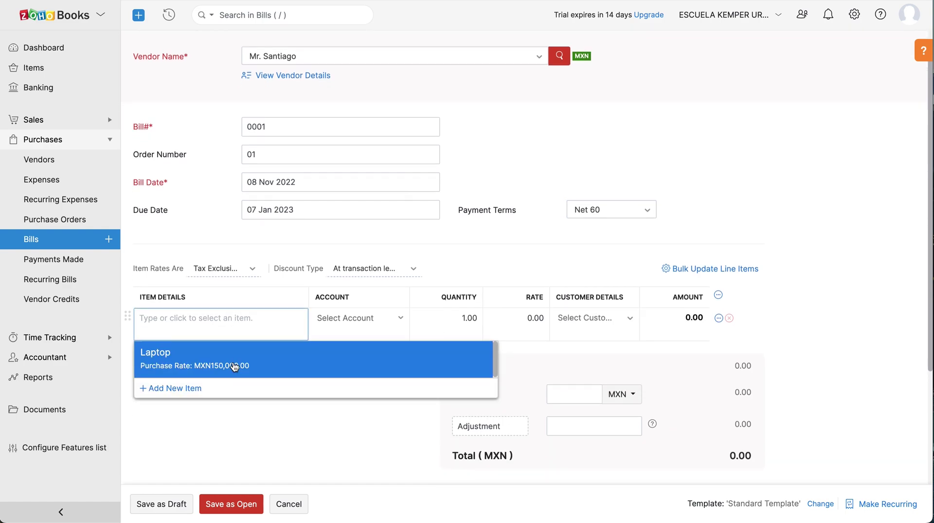
left_click(253, 365)
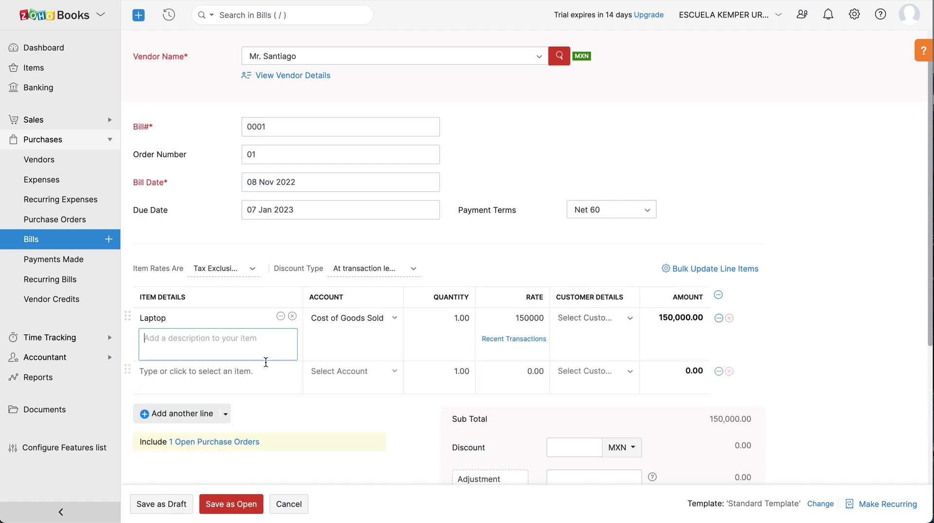
scroll(266, 362, "down", 5)
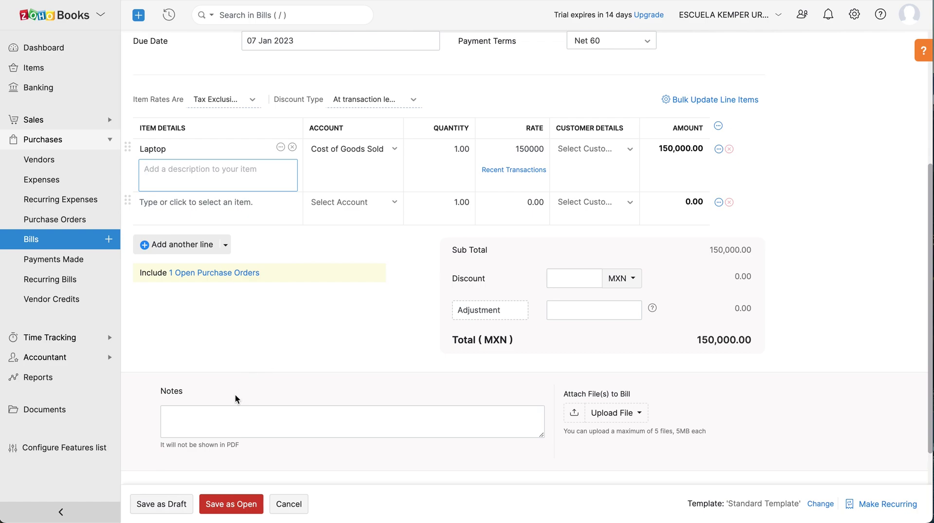
left_click(208, 412)
key("ctrl+v")
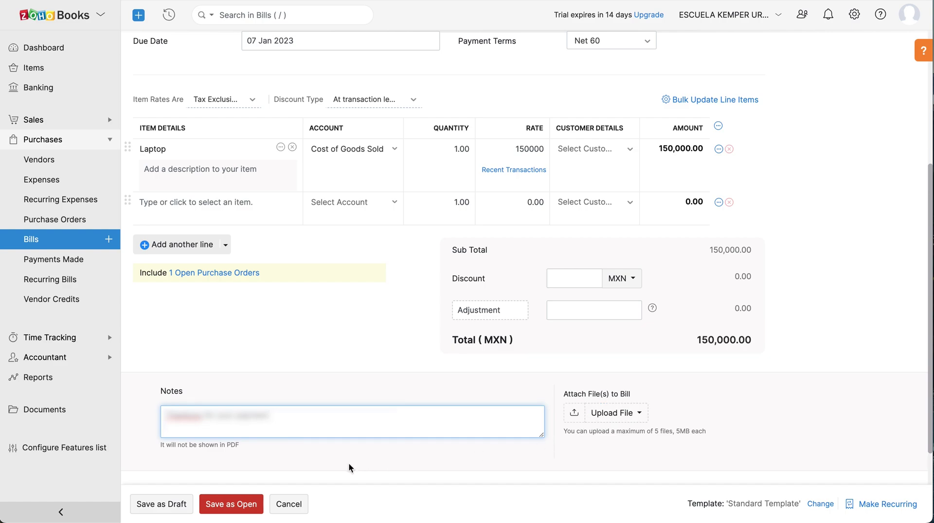
- Save bill 0001 as Open and view it in the All Bills list
left_click(242, 509)
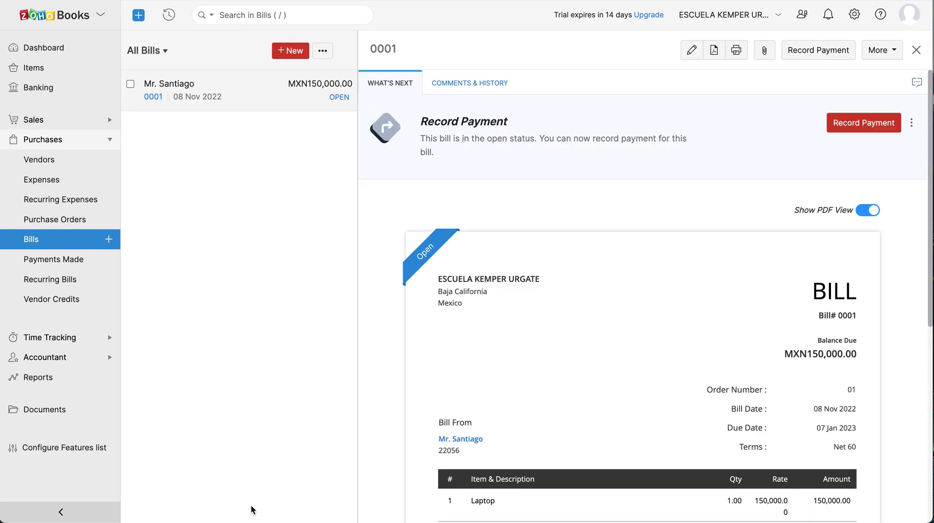
left_click(78, 239)
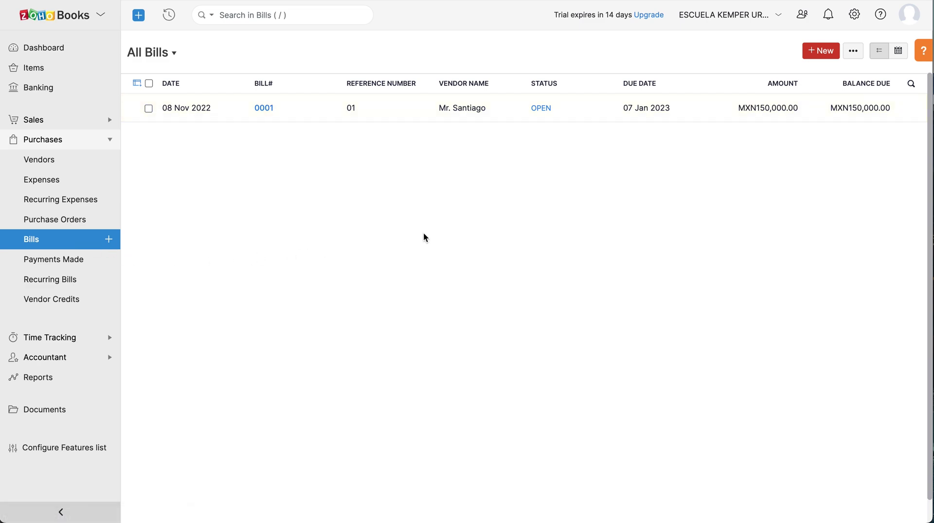
- Open Import Bills, save the sample bills file, and attach sample_bills (1).csv
left_click(847, 59)
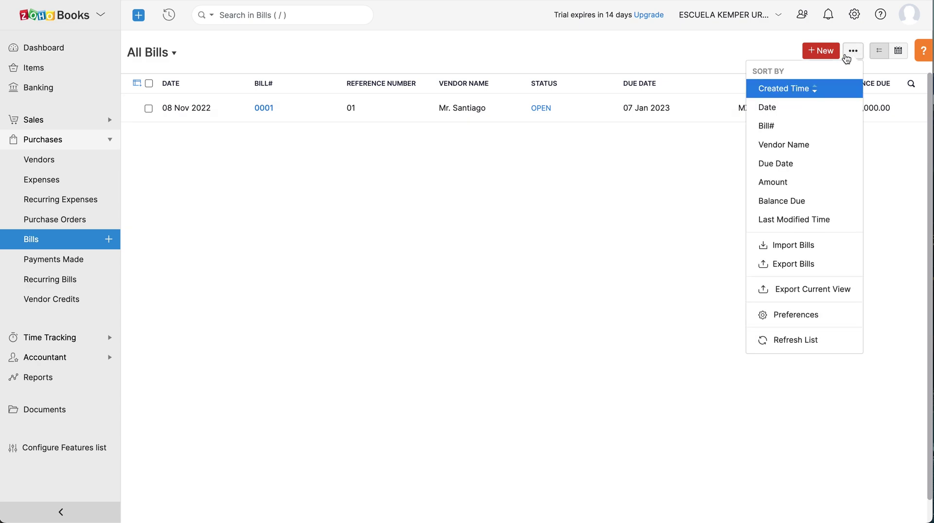
left_click(801, 247)
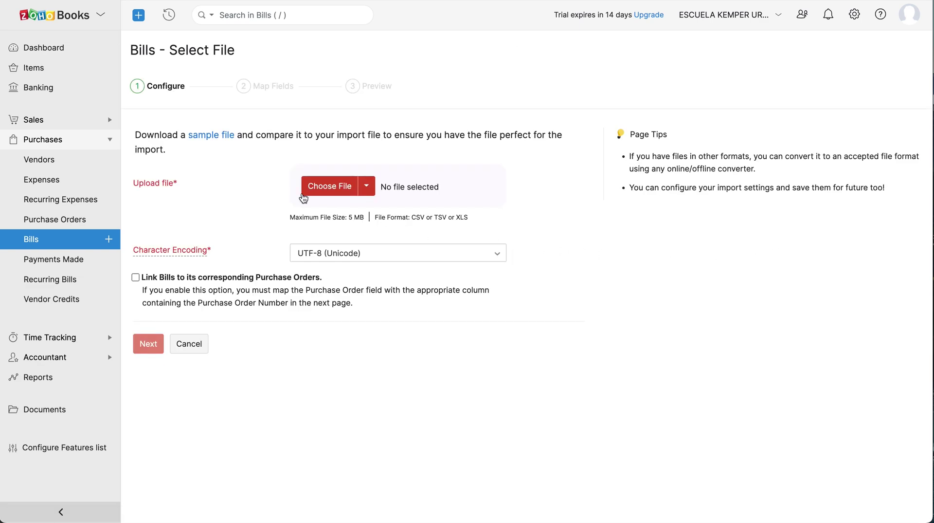
left_click(225, 136)
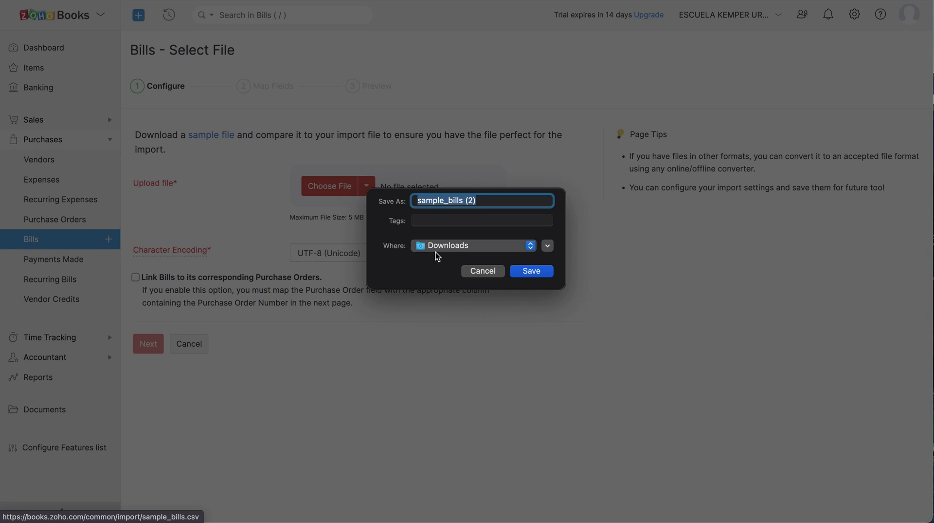
left_click(533, 273)
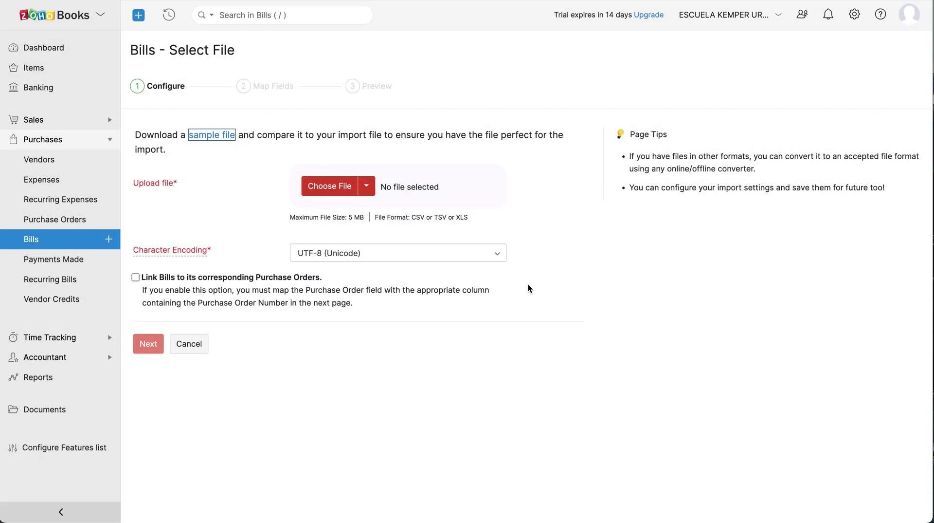
left_click(325, 180)
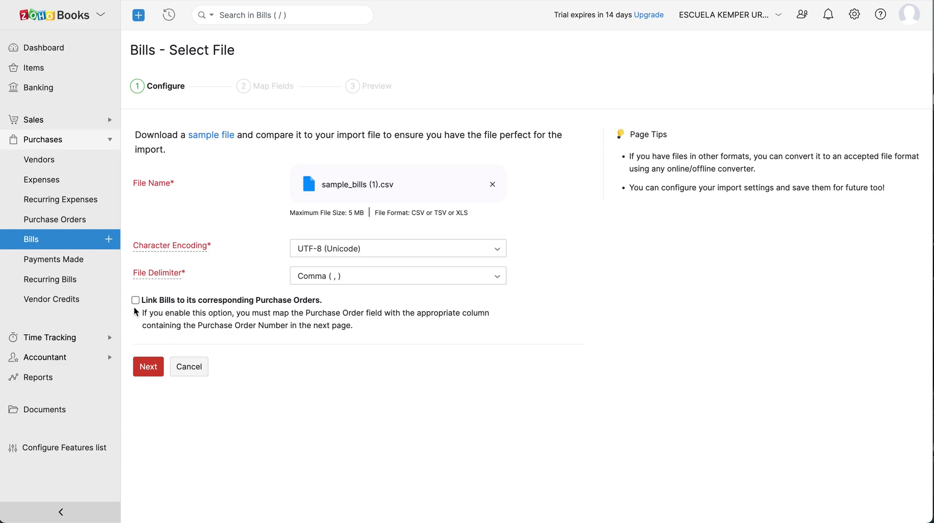
- Review the auto-mapped fields and continue to the preview of 2 bills to import
left_click(149, 366)
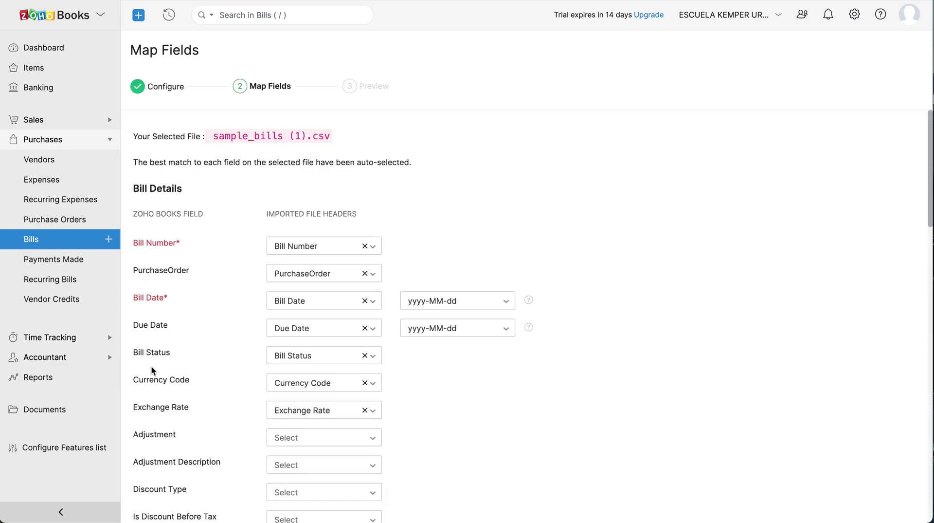
scroll(151, 368, "down", 5)
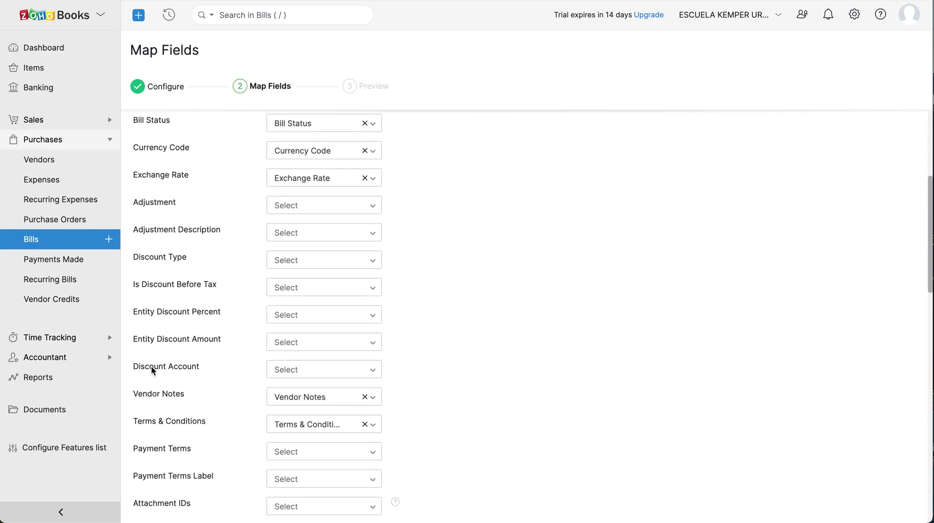
scroll(151, 366, "down", 7)
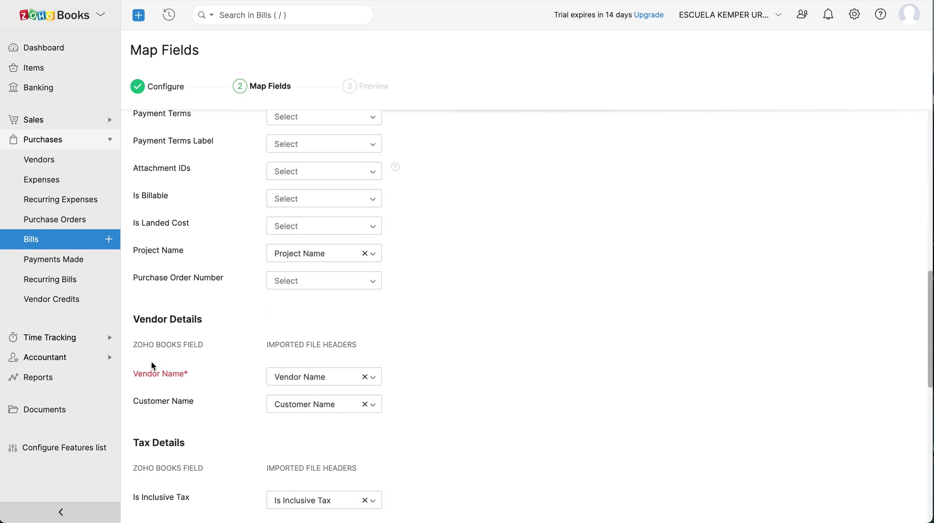
scroll(151, 365, "down", 5)
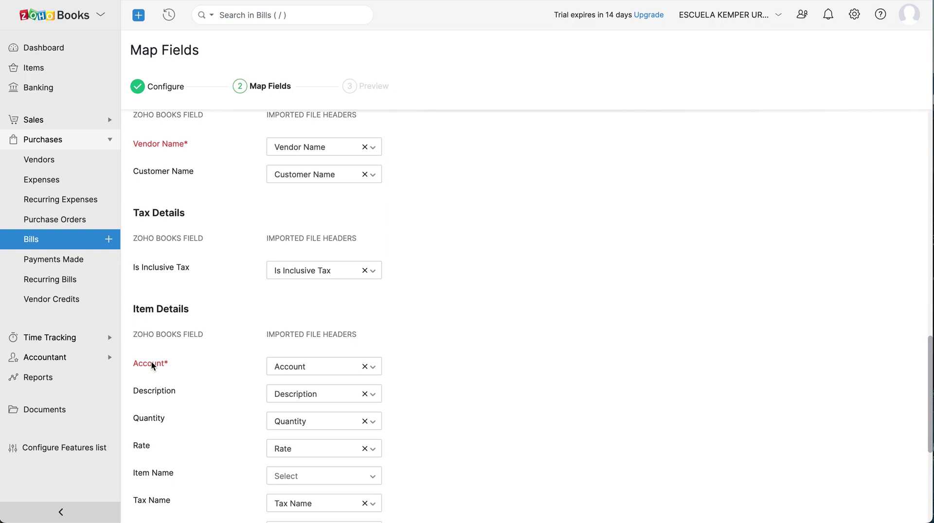
scroll(151, 361, "down", 5)
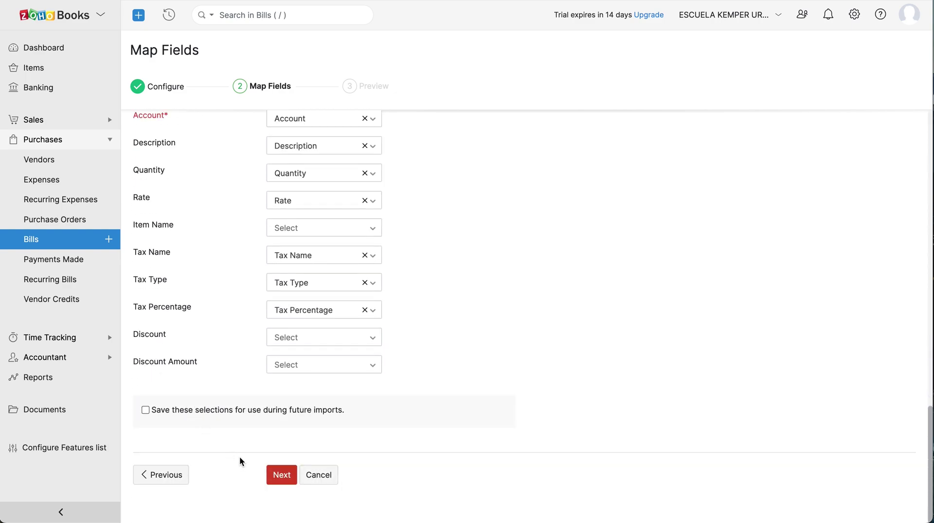
left_click(279, 473)
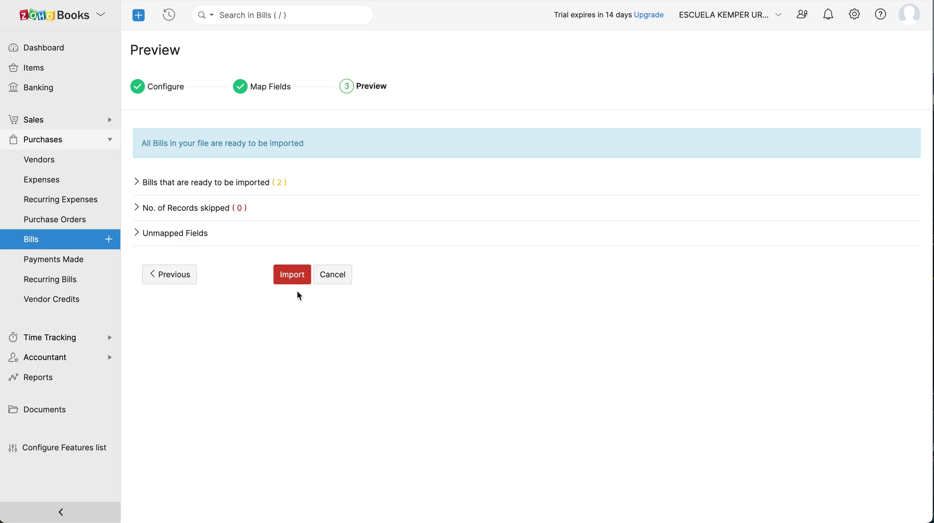
- Check the Dashboard payables, then start a new bill from the vendor's New Transaction menu
left_click(70, 50)
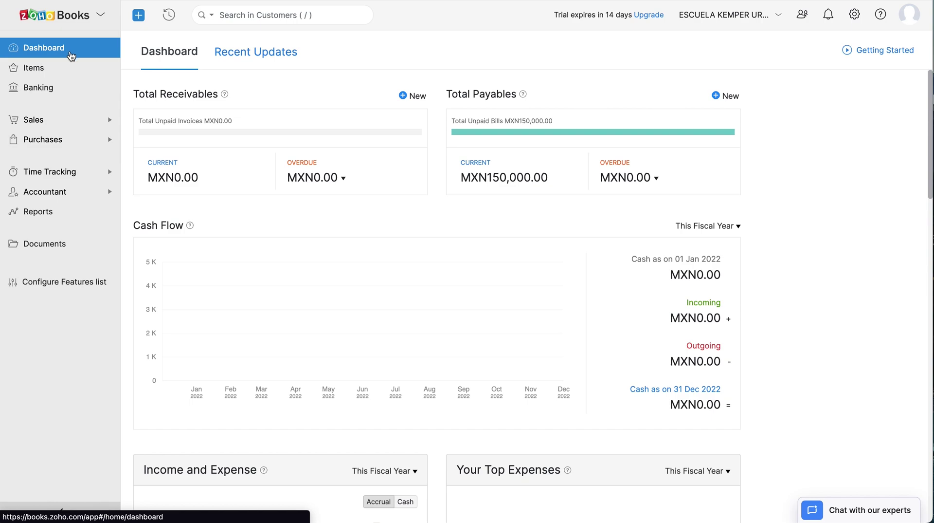
left_click(69, 141)
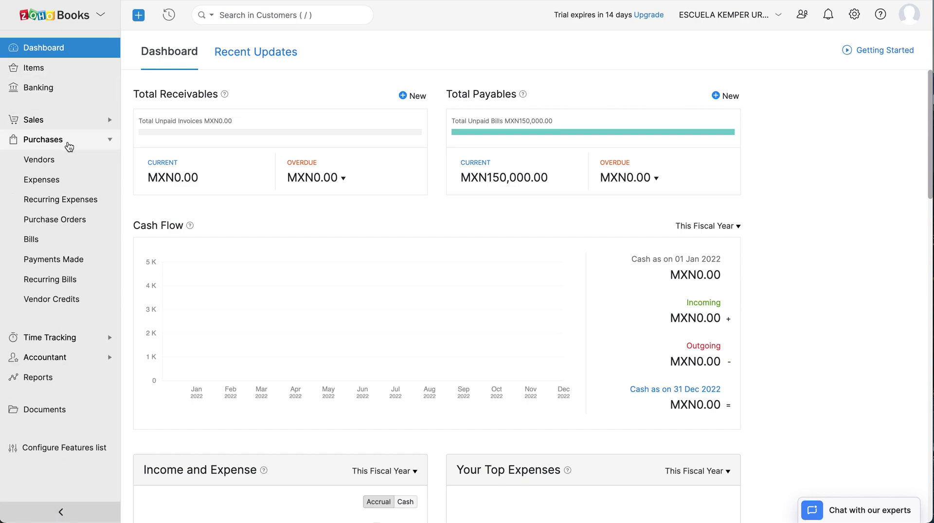
left_click(73, 164)
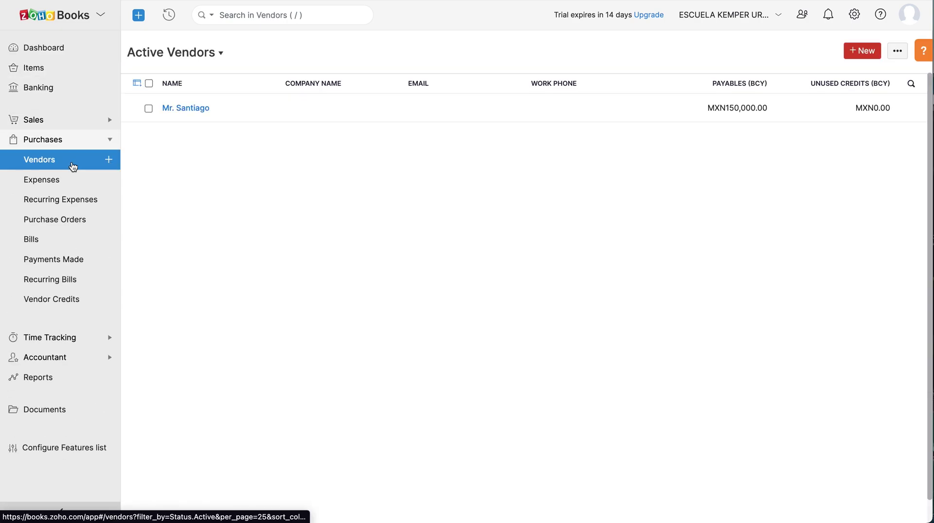
left_click(415, 108)
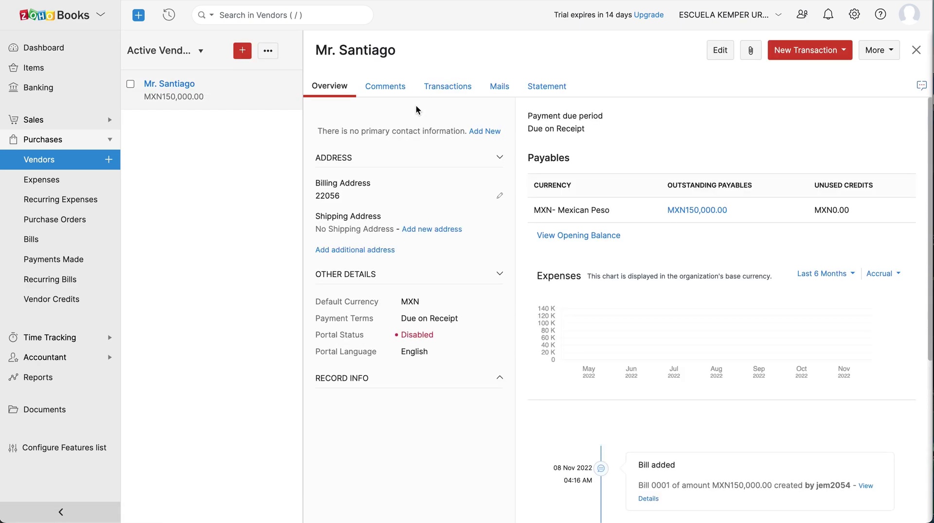
left_click(824, 50)
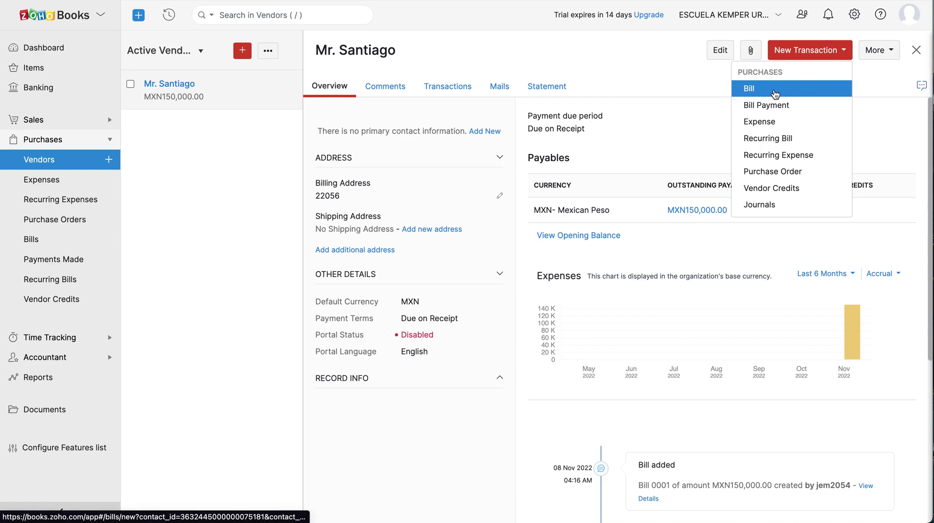
left_click(774, 89)
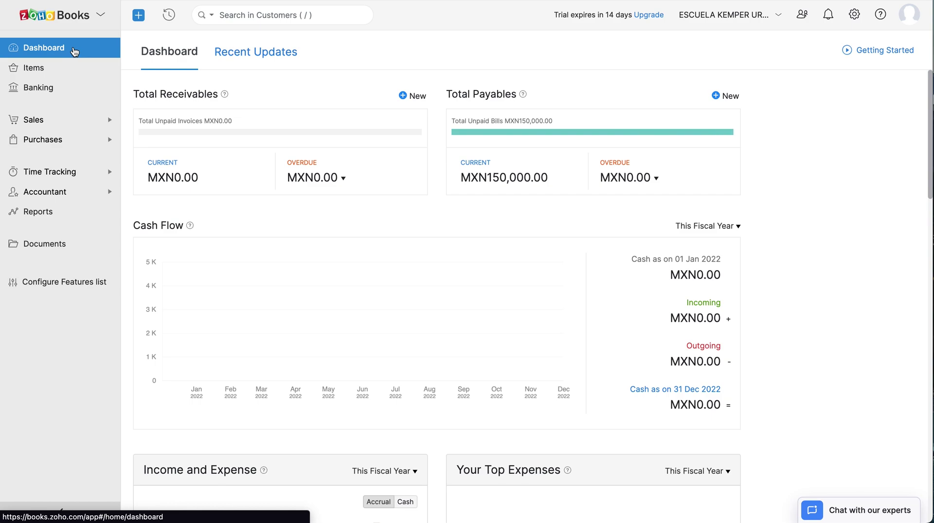
- Open PO-00001, convert it to a bill numbered 0002, and save it as Open
left_click(76, 148)
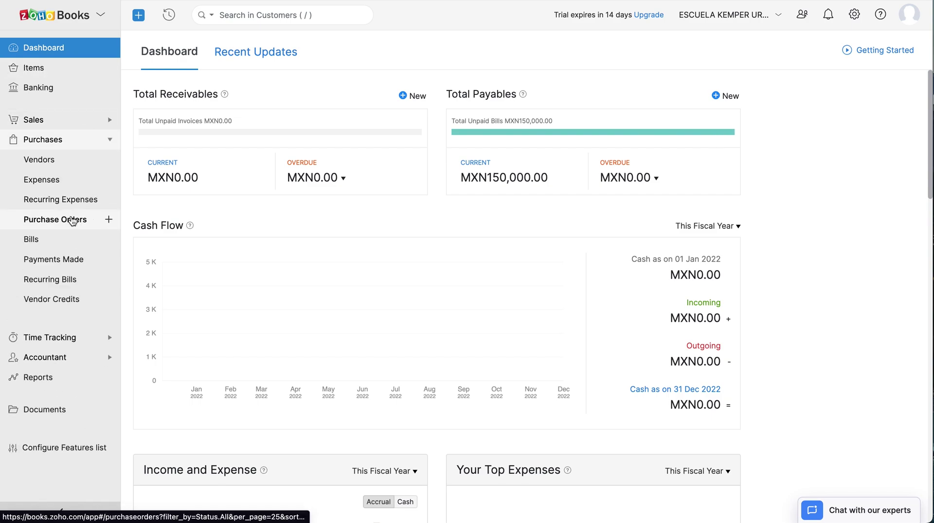
left_click(73, 220)
left_click(349, 111)
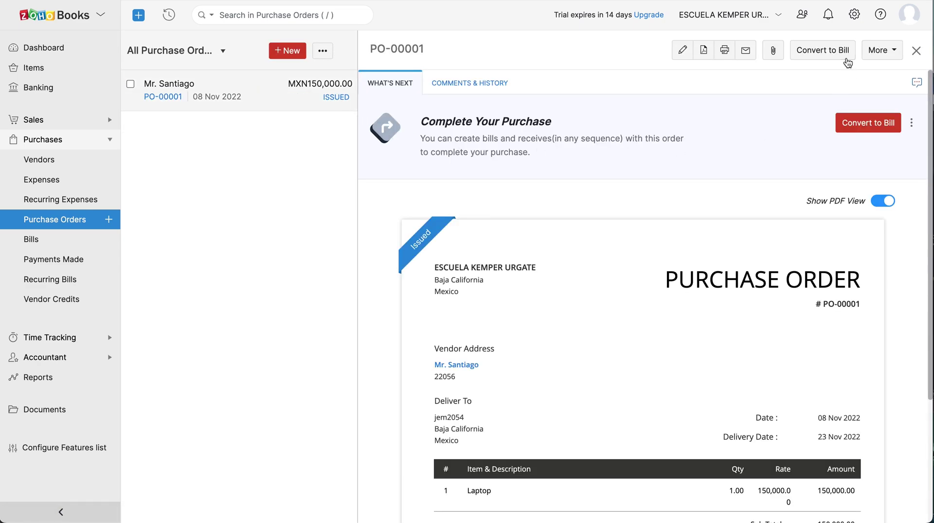
left_click(822, 50)
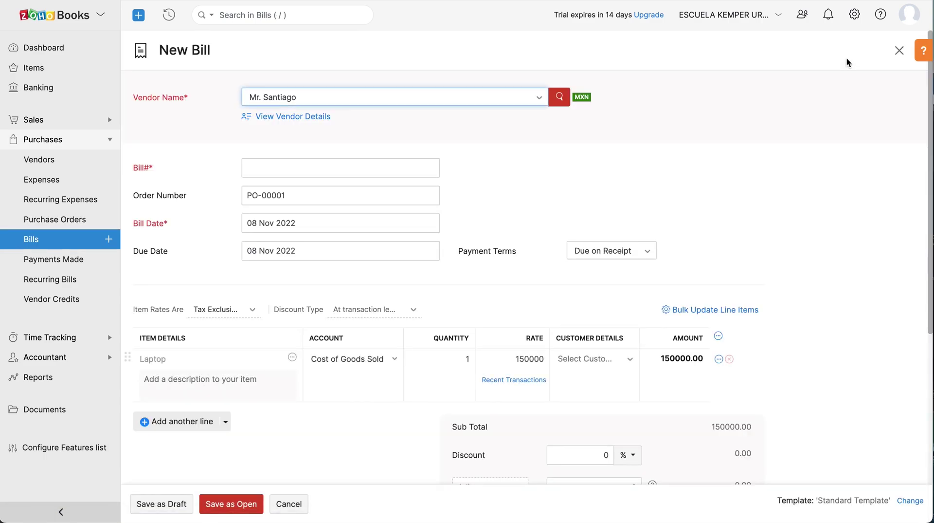
left_click(384, 173)
type("0002")
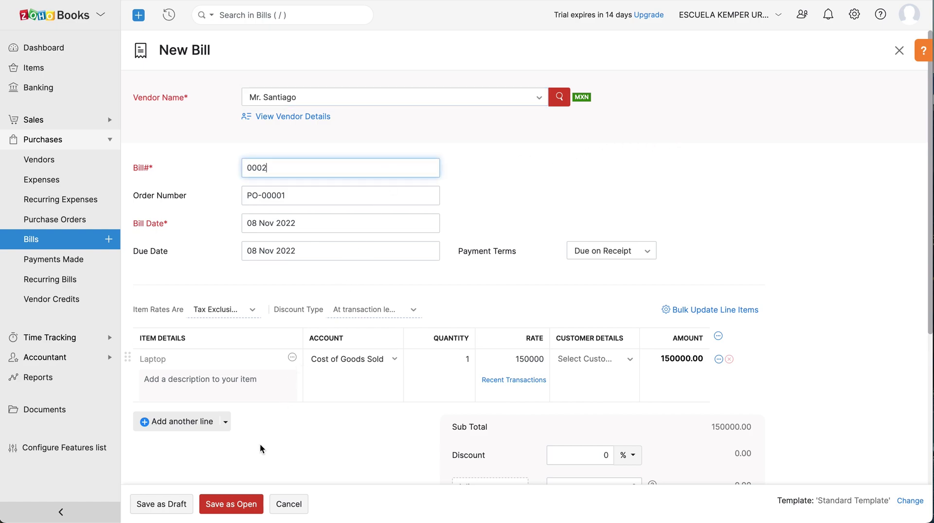
left_click(228, 506)
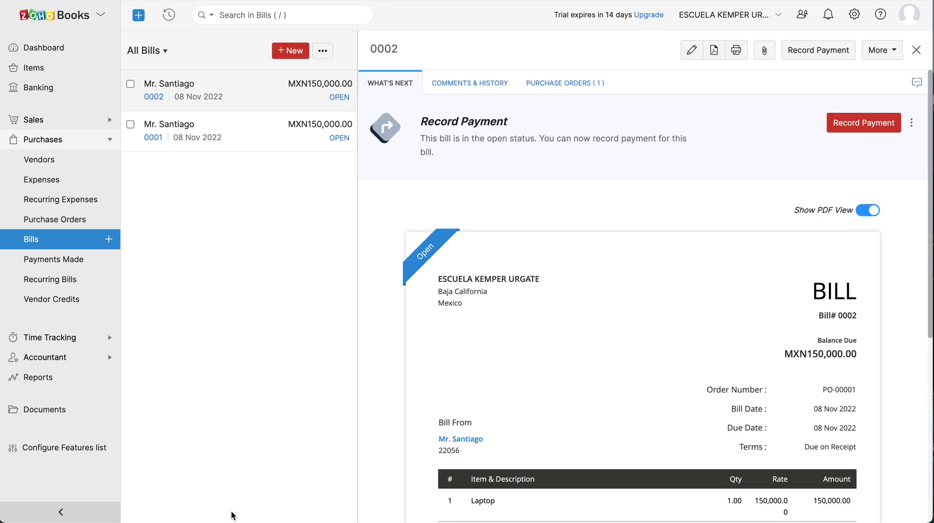
- Browse the gateways under Settings > Online Payments, then go back to the Dashboard
left_click(853, 16)
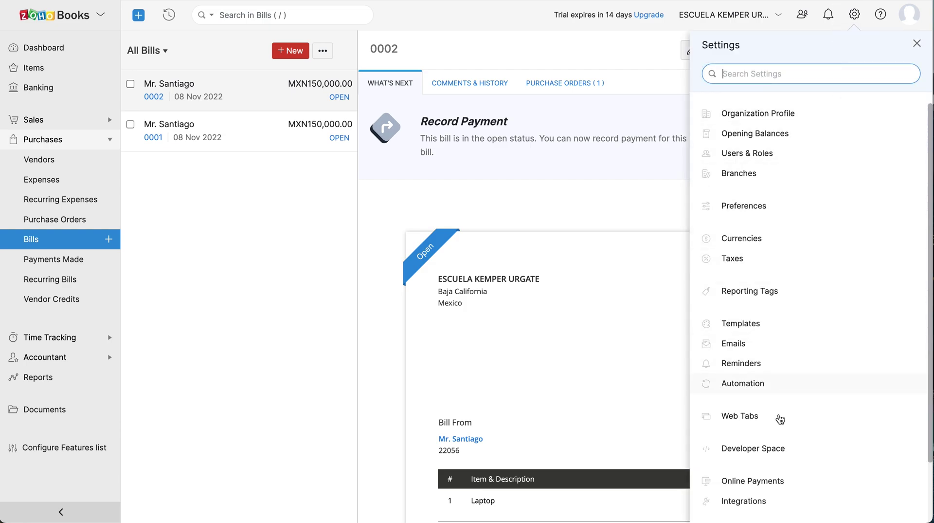
left_click(768, 481)
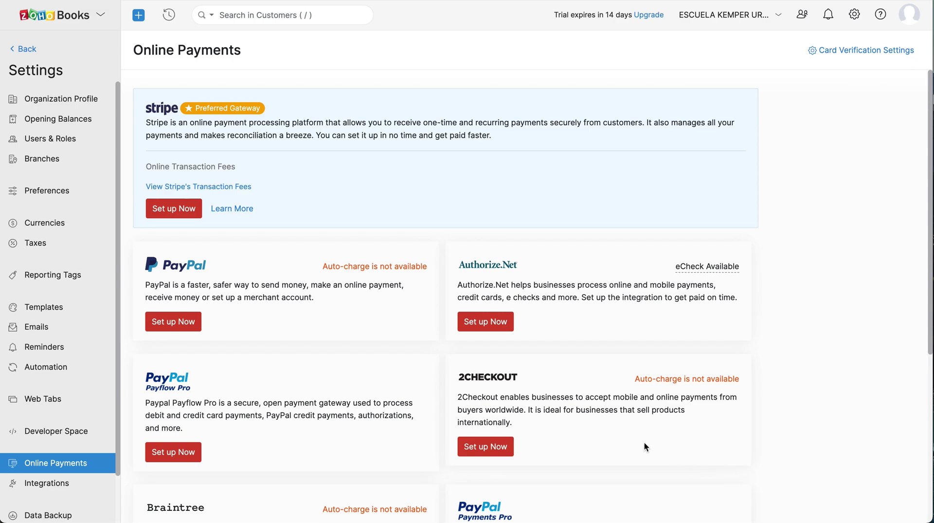
scroll(644, 440, "down", 3)
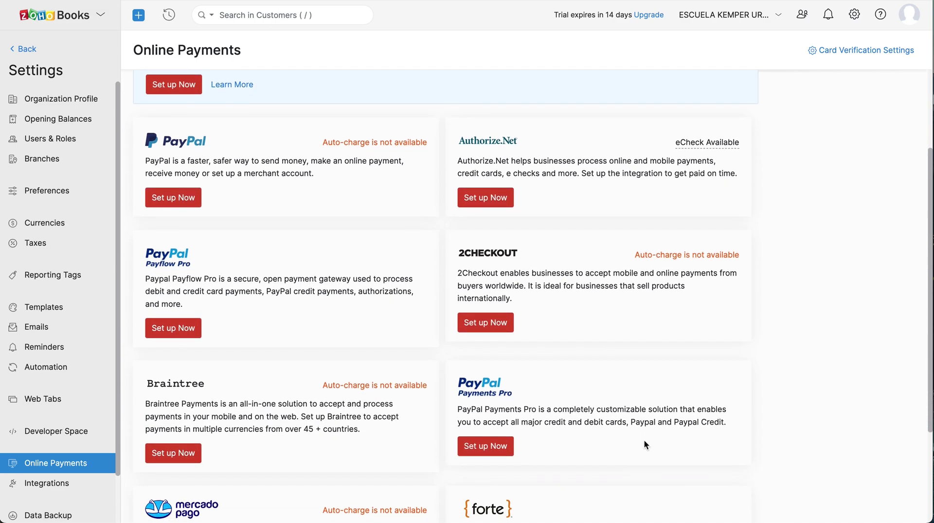
scroll(644, 440, "down", 3)
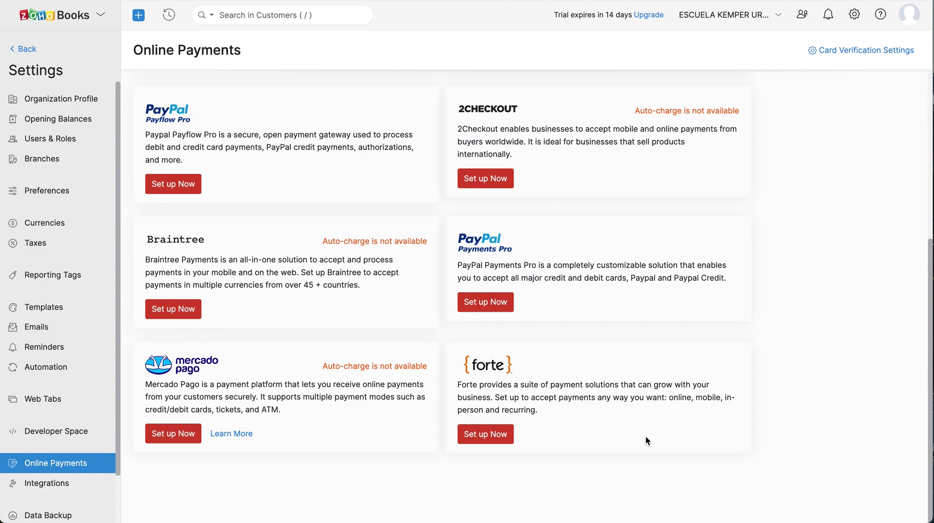
left_click(27, 49)
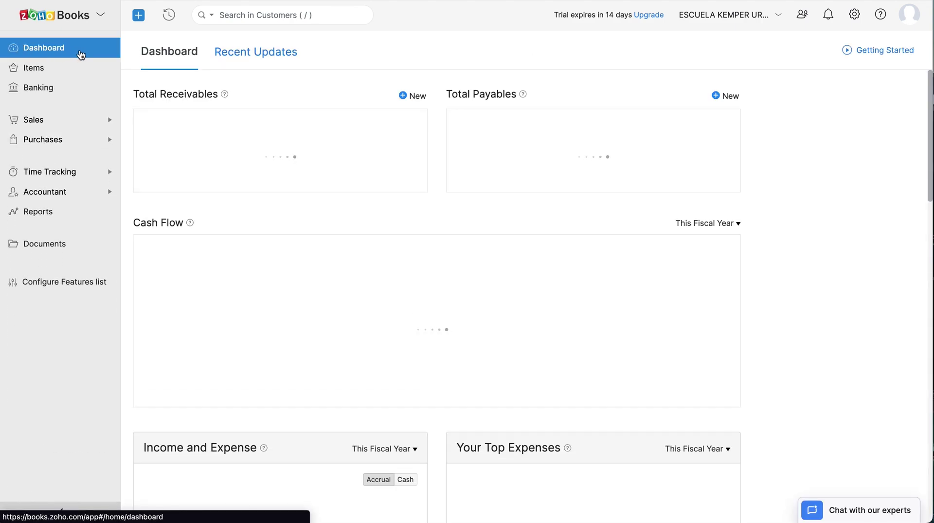
- Record a full MXN150,000 cash payment from Petty Cash on bill 0001
left_click(88, 139)
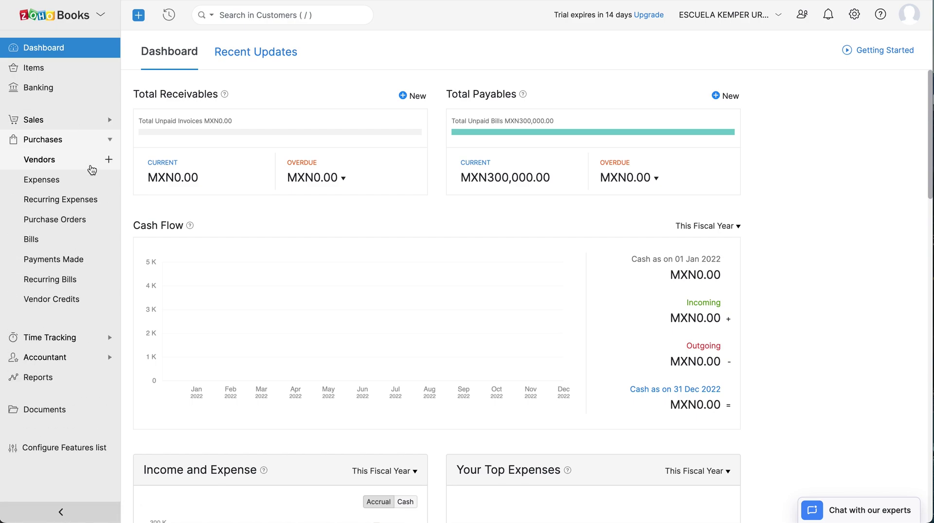
left_click(88, 240)
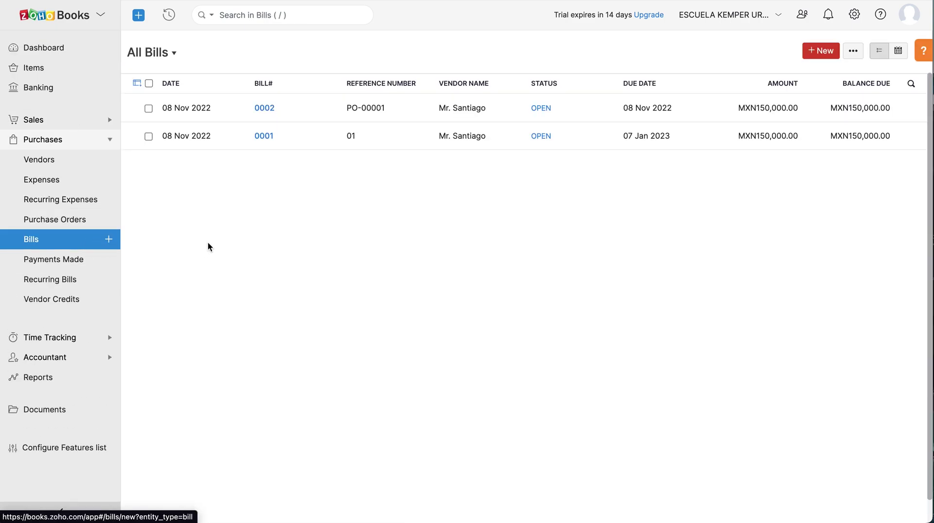
left_click(292, 141)
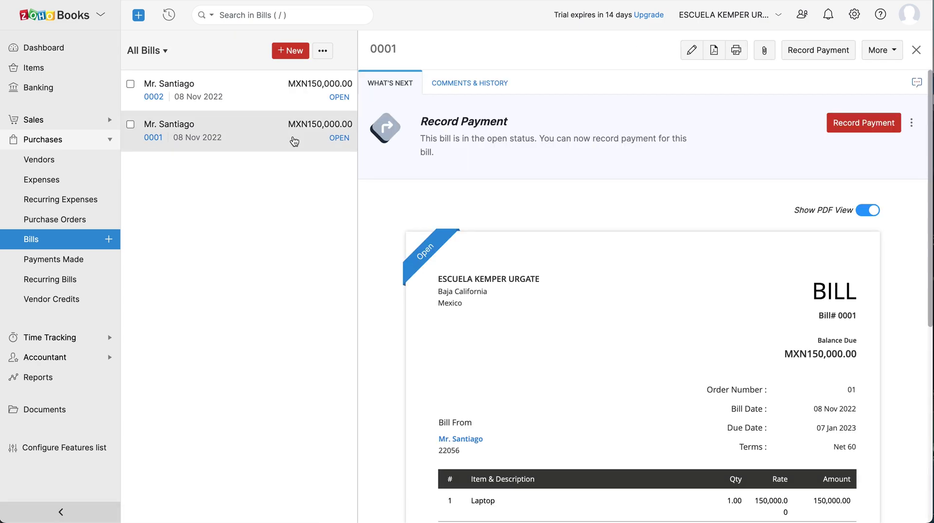
left_click(827, 57)
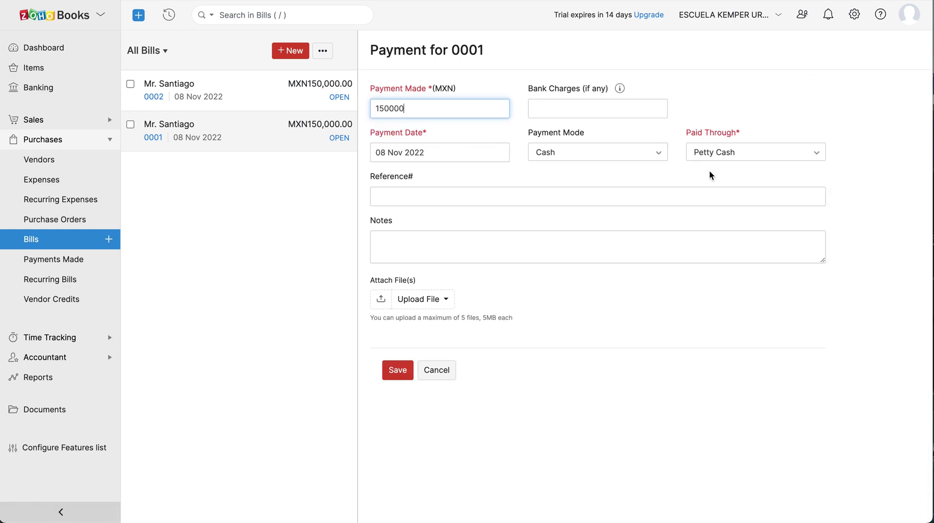
left_click(397, 375)
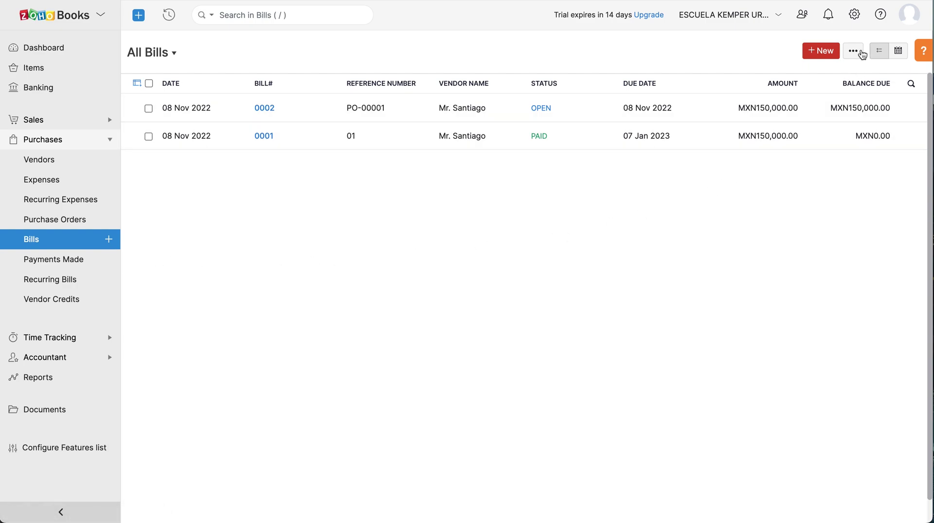
- Open the bill Preferences and start a new custom field
left_click(854, 48)
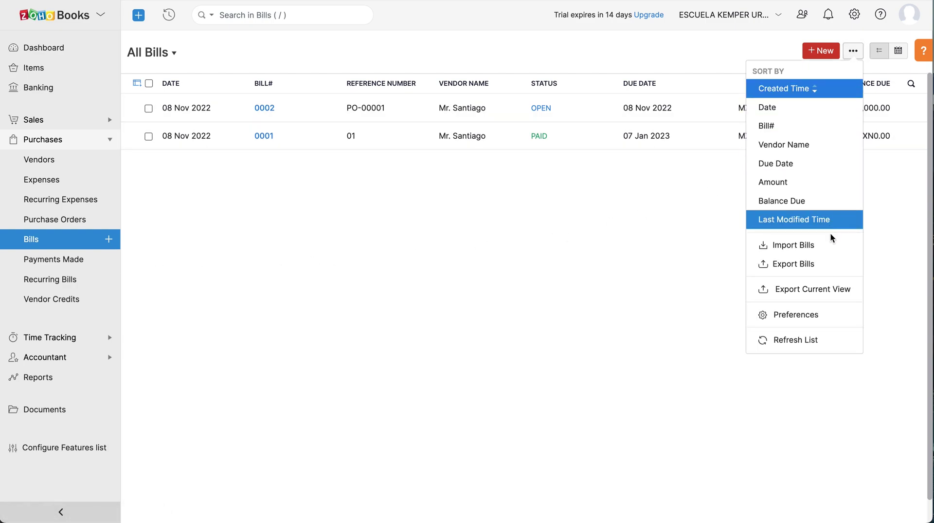
left_click(818, 315)
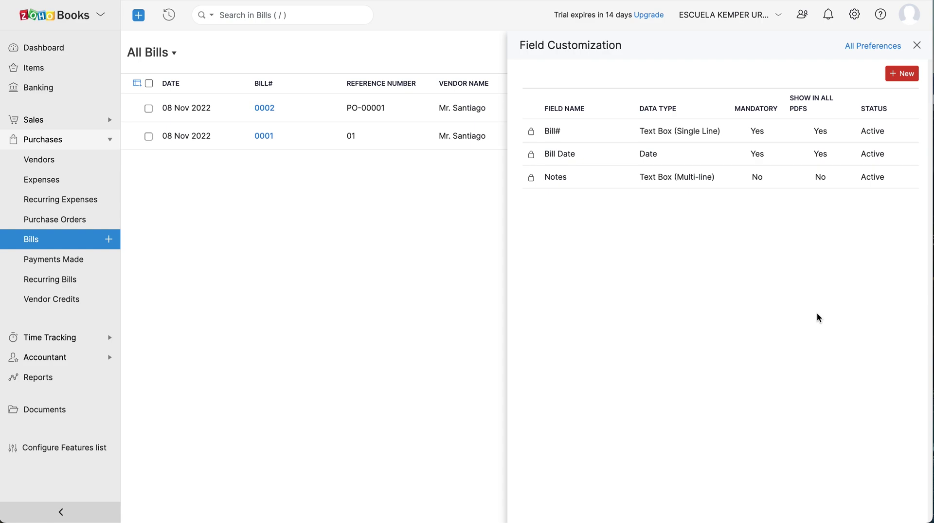
left_click(908, 73)
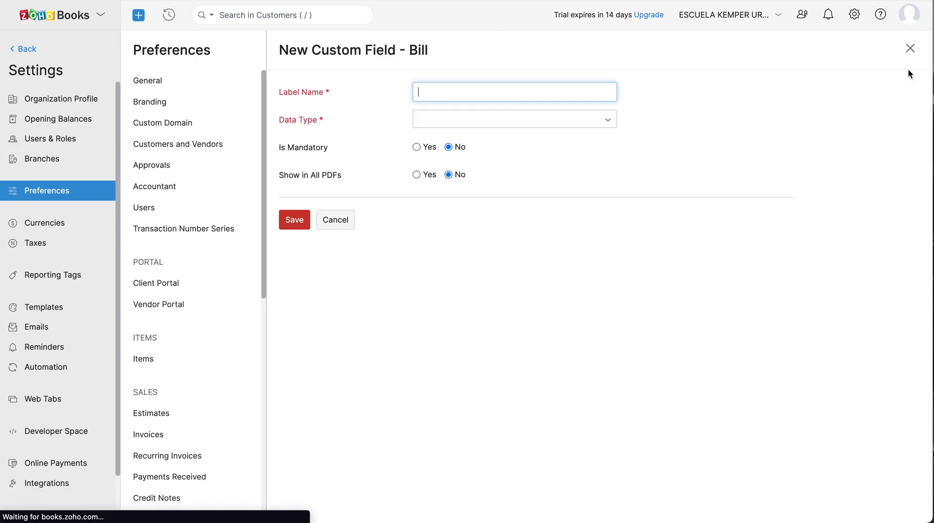
- Label the field 'Reference Number', set its data type to Number, and save it
left_click(459, 92)
type("Reference Number")
left_click(482, 118)
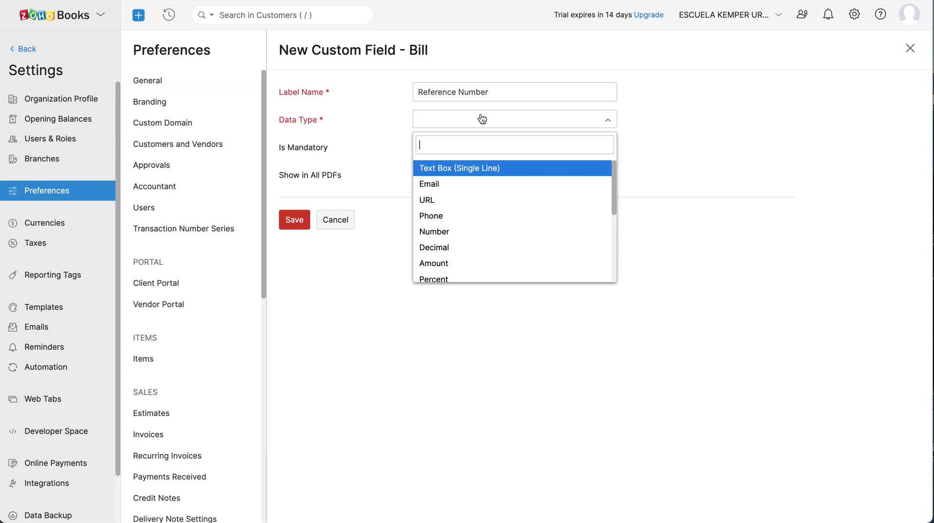
left_click(470, 231)
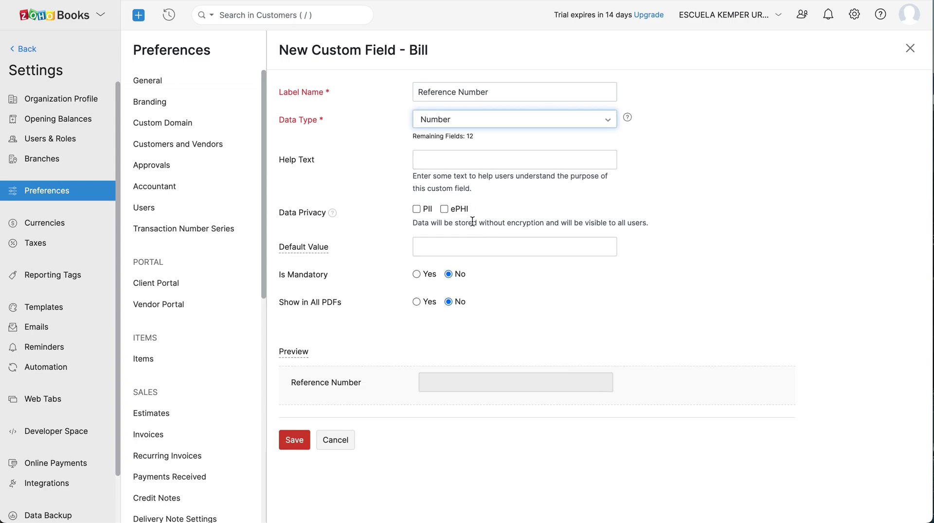
left_click(471, 161)
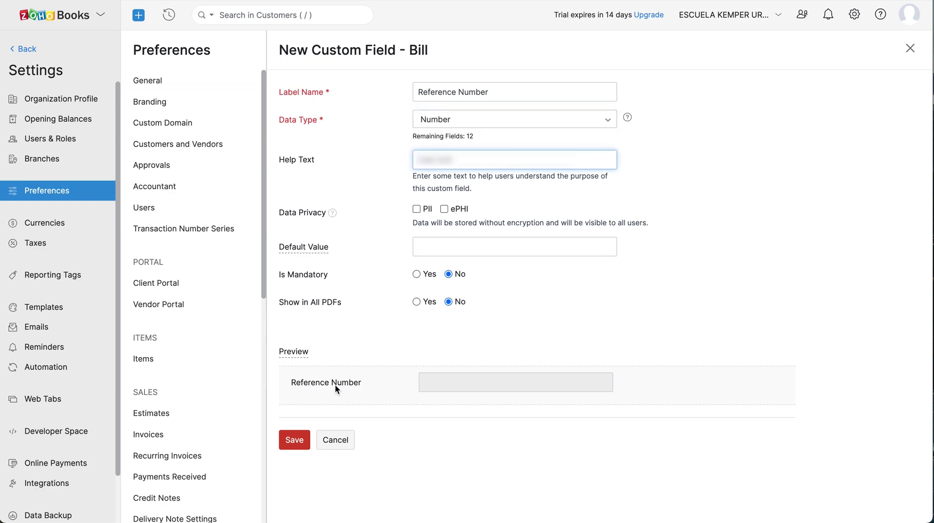
left_click(300, 440)
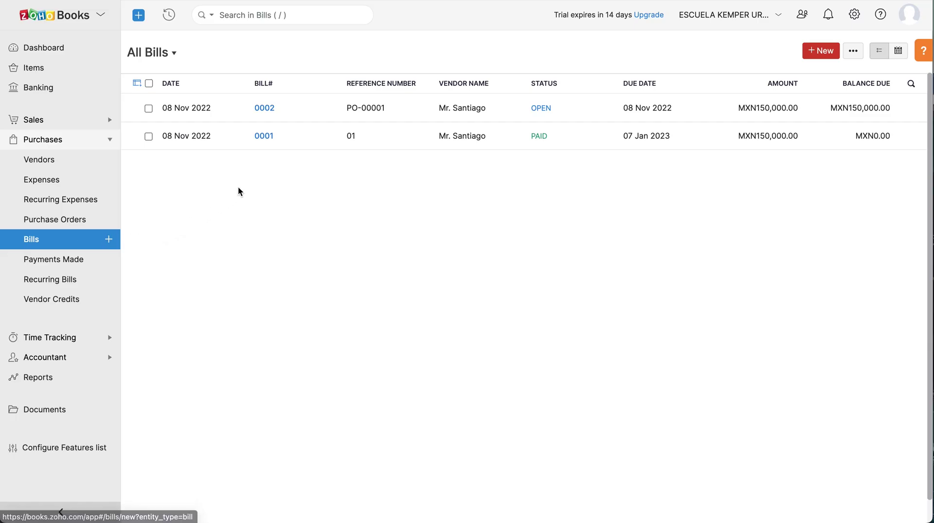
- Set bill 0002's expected payment date to 17 November 2022 with the note 'Test'
left_click(323, 112)
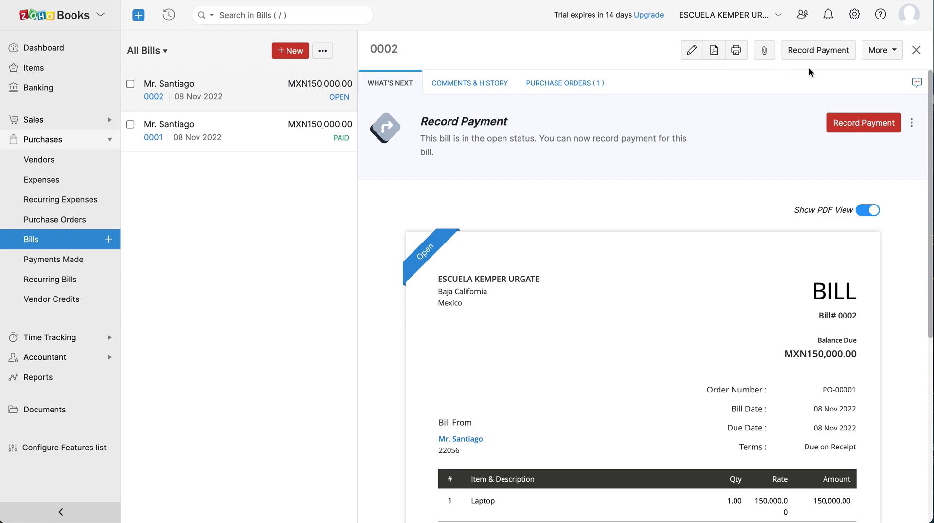
left_click(892, 52)
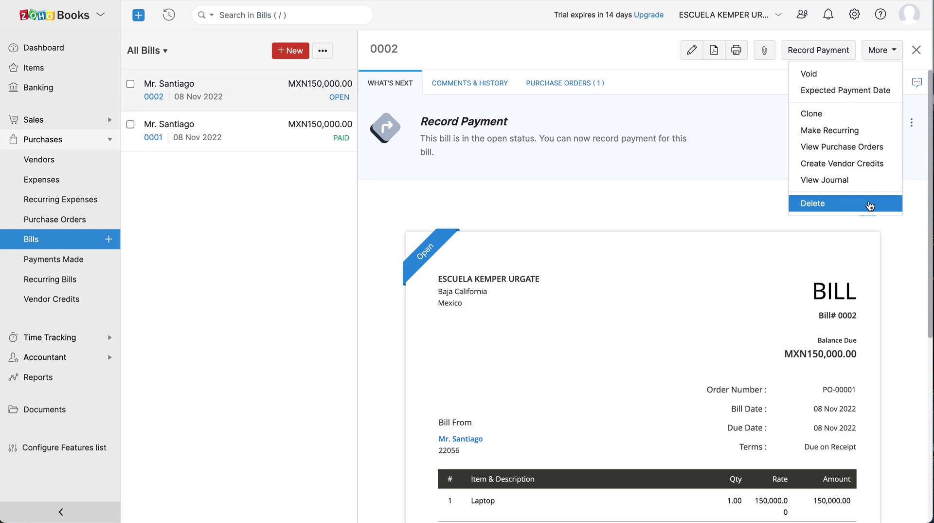
left_click(882, 98)
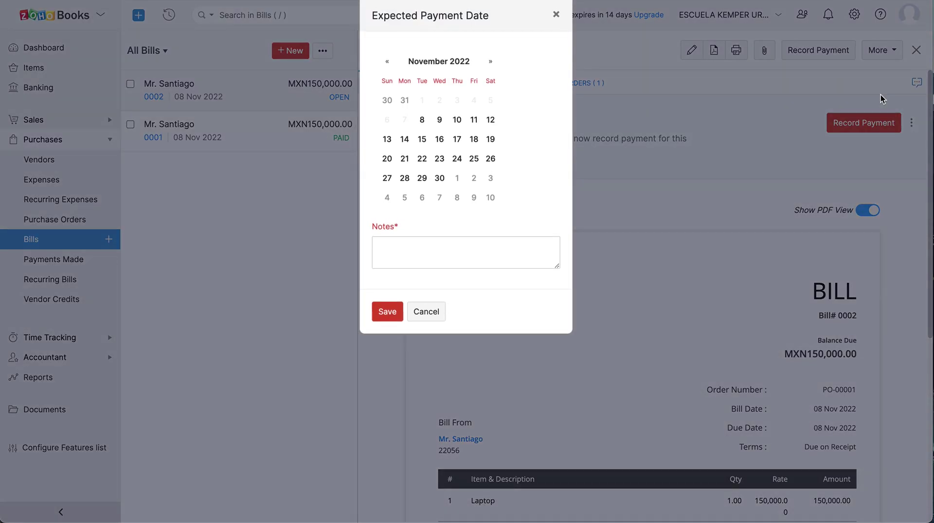
left_click(457, 140)
left_click(396, 255)
type("Test")
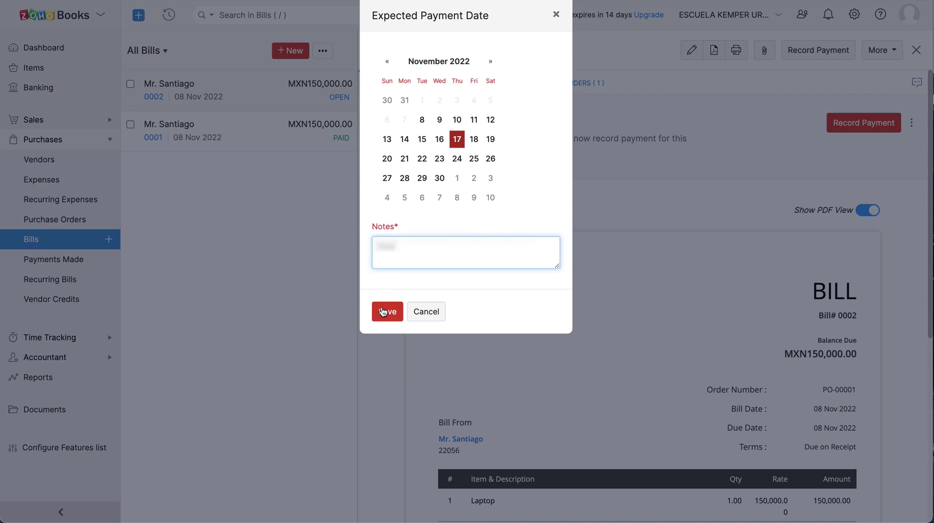
left_click(384, 312)
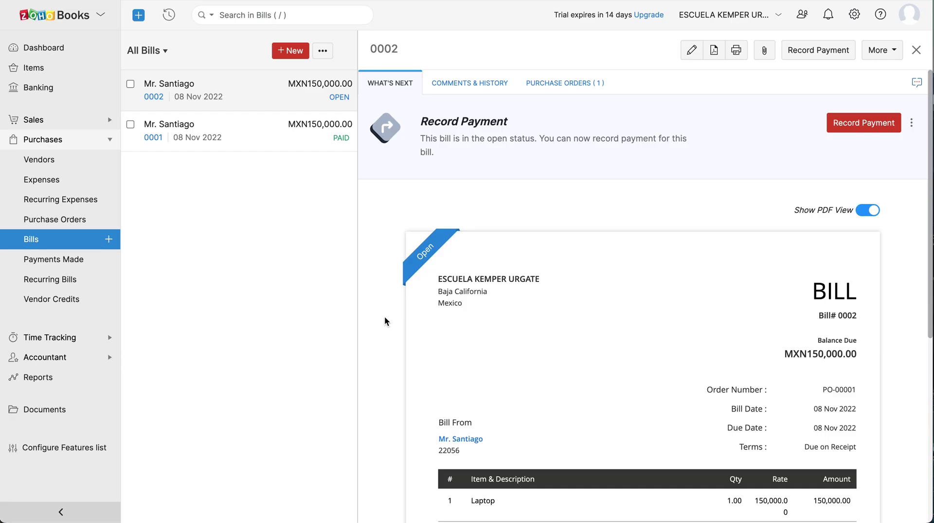
- View bill 0002's journal: Cost of Goods Sold debit and Accounts Payable credit of 150,000.00
left_click(884, 57)
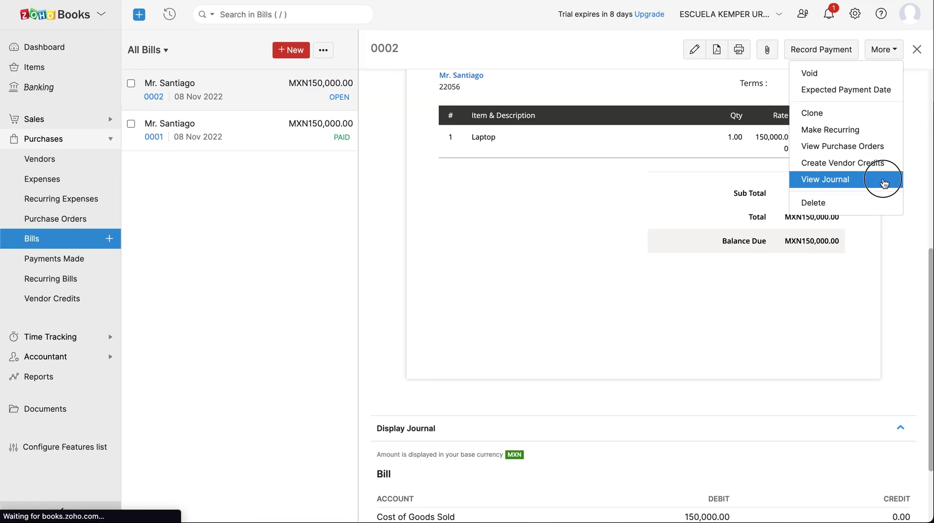
left_click(880, 180)
left_click(323, 50)
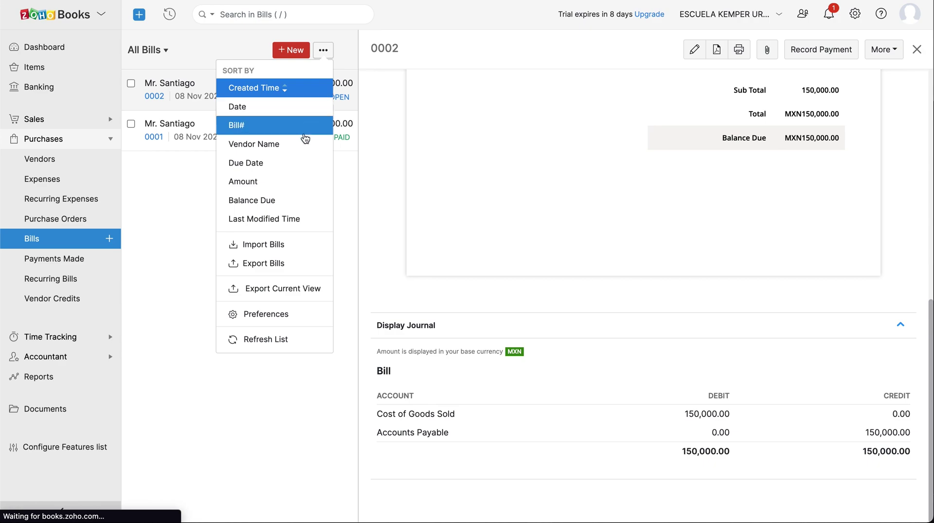